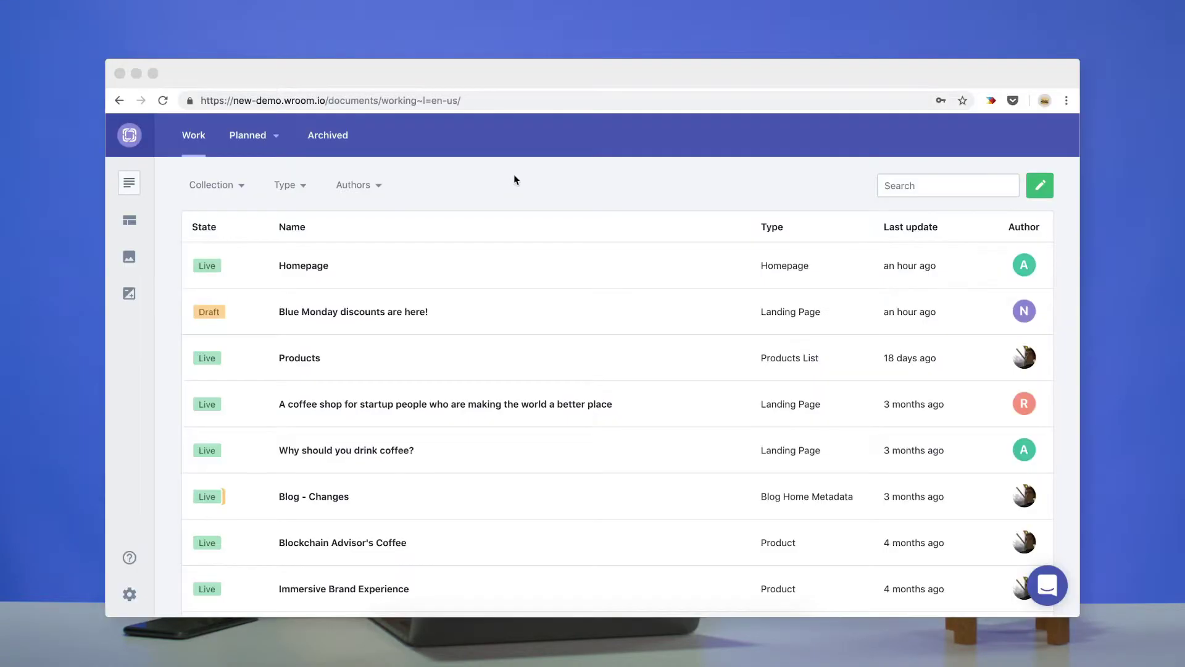
Step: Create a new Landing Page document and title it 'A coffee shop for startups'
left_click(1036, 186)
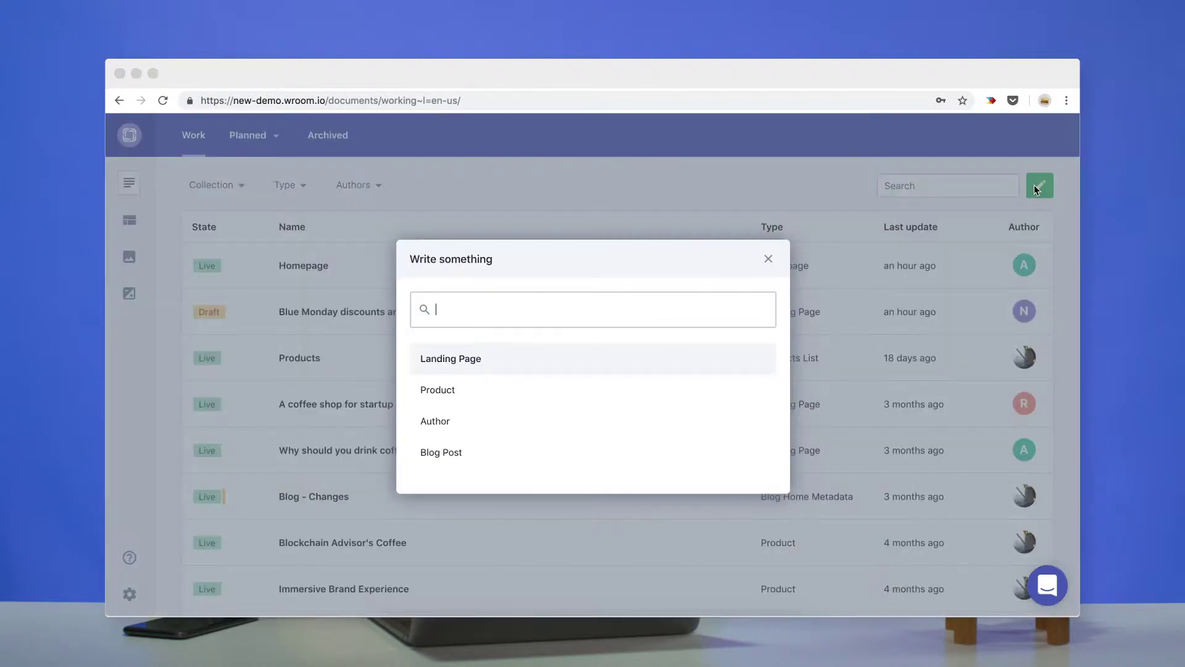
left_click(571, 360)
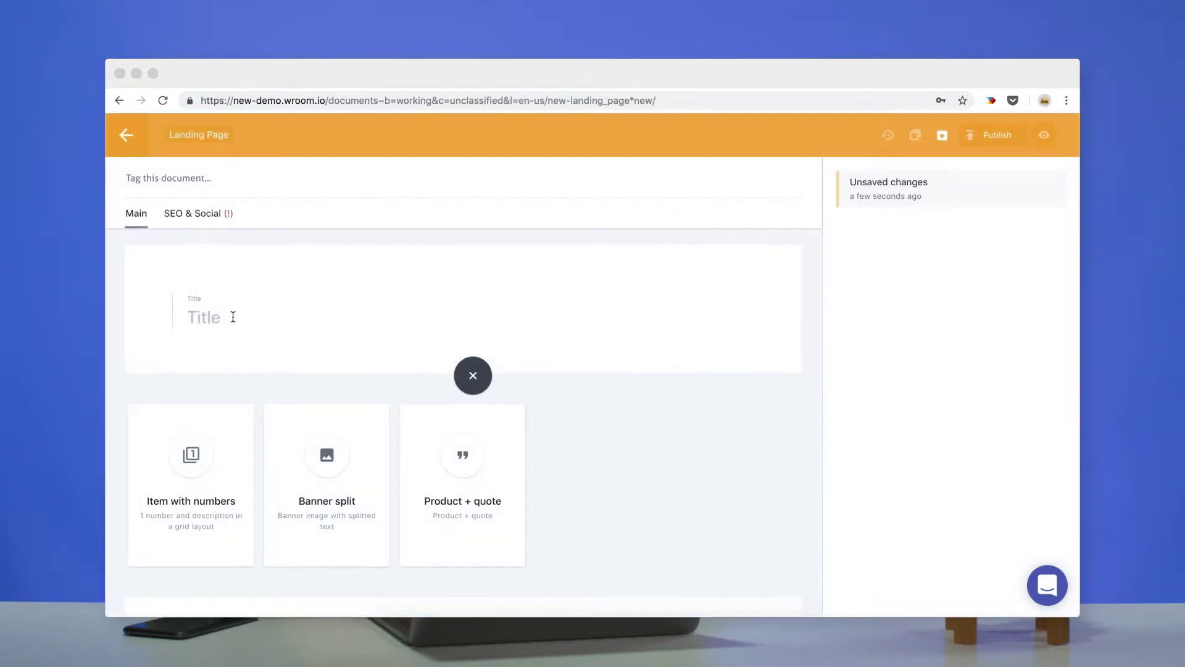
left_click(232, 316)
type("A coffee")
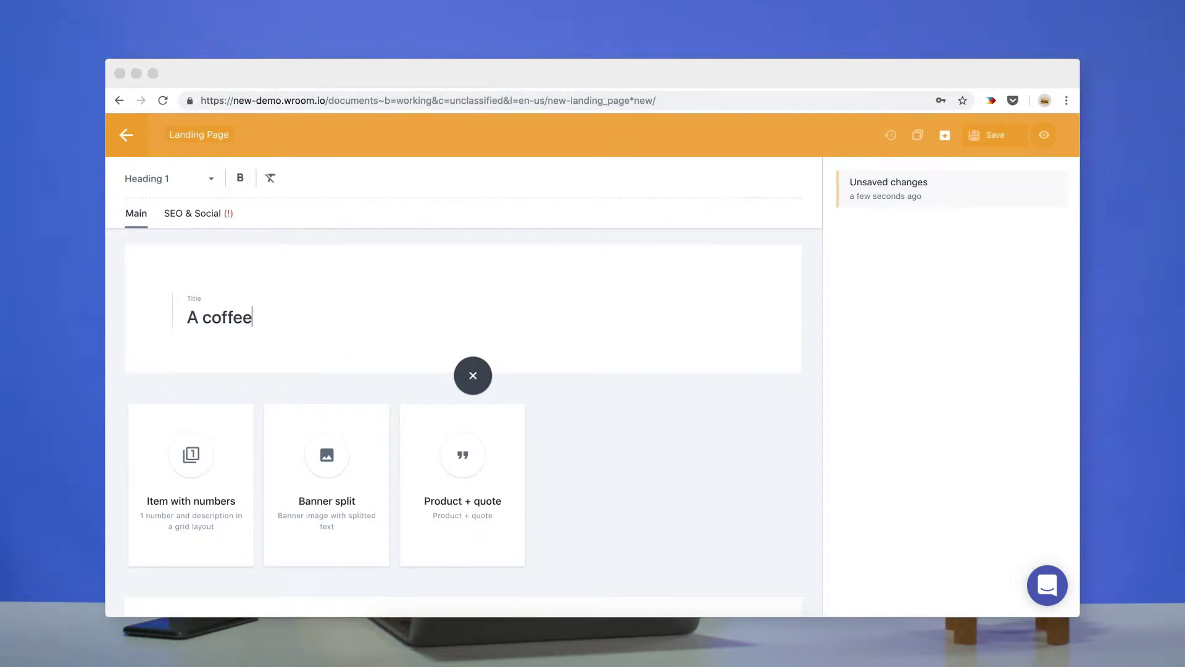
type(" shop for startups")
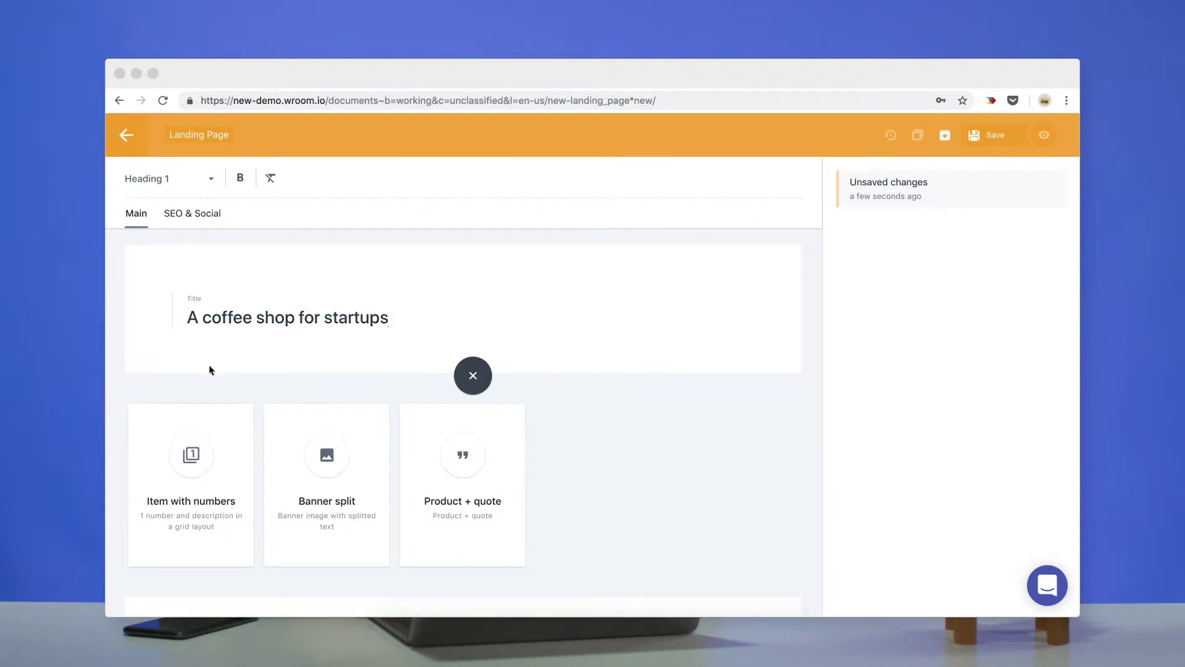
scroll(287, 459, "down", 1)
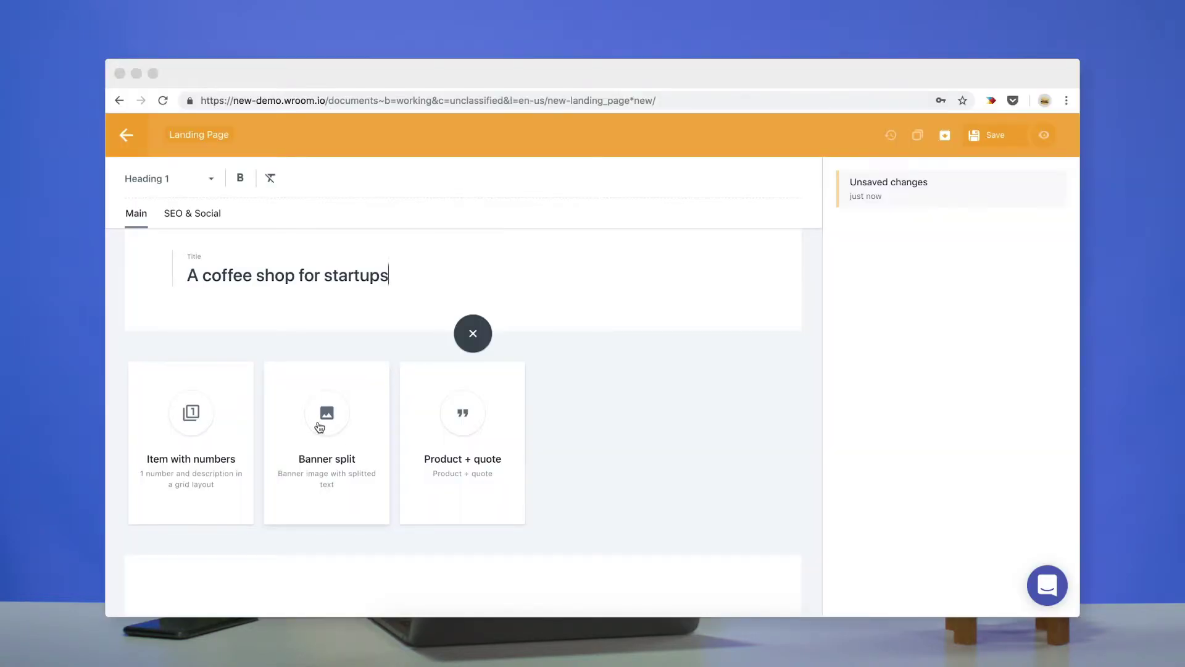
Step: Add a Banner split with header.png, title 'The most relevant coffee ever' and body text
left_click(320, 425)
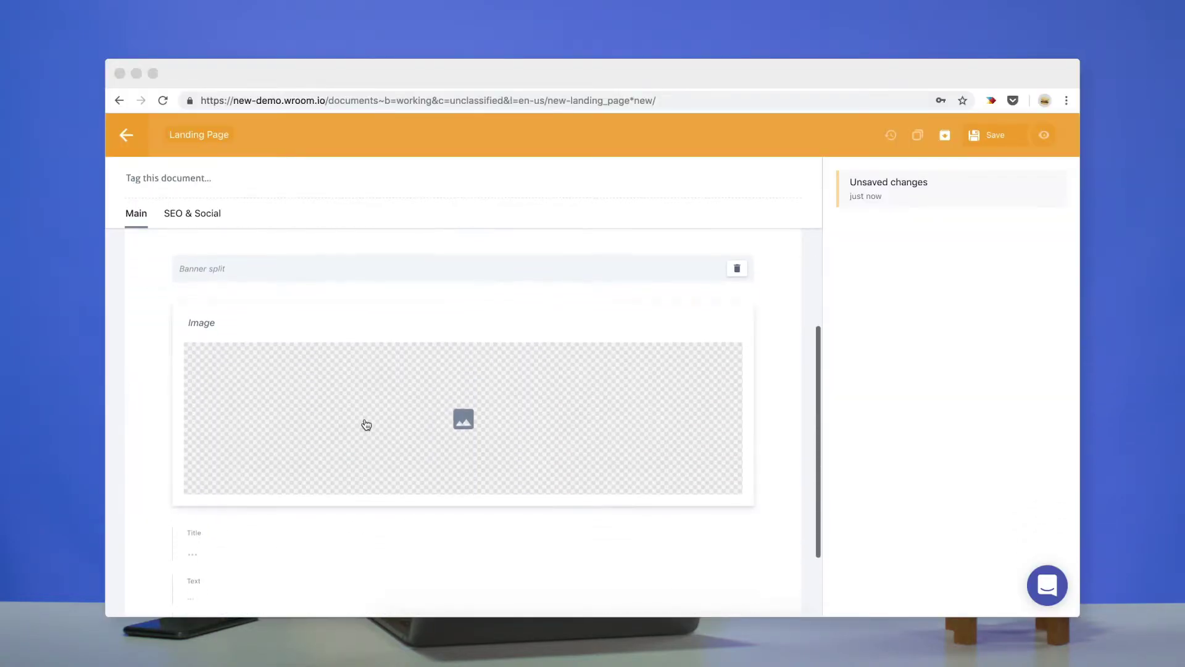
left_click(380, 425)
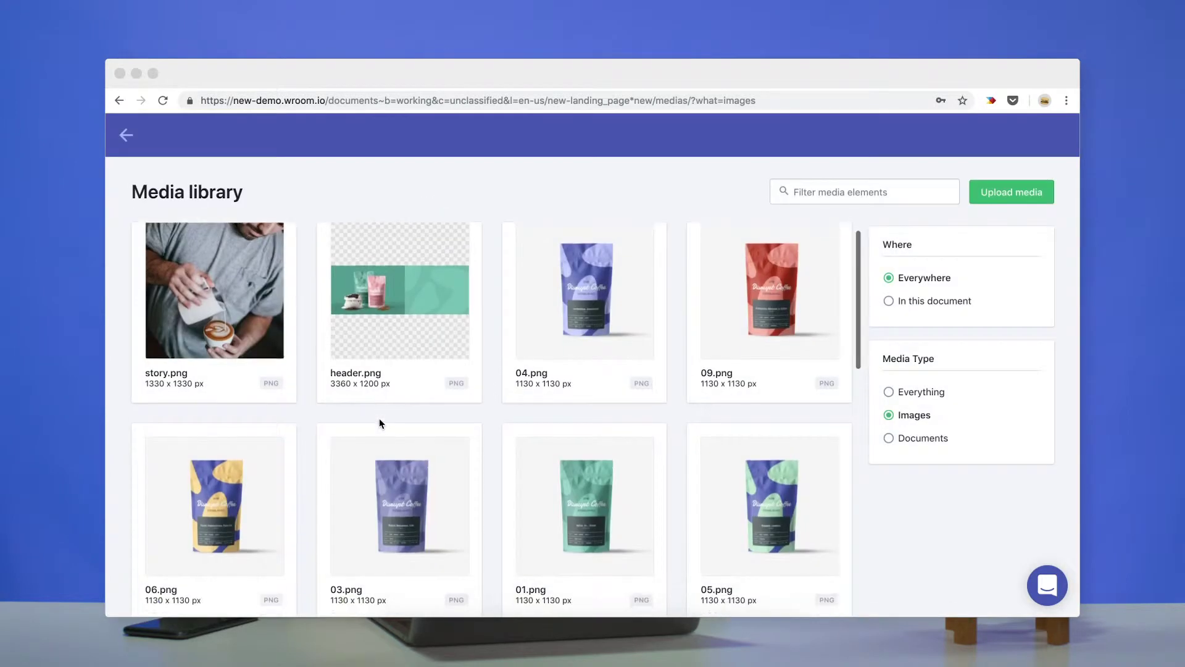
left_click(400, 344)
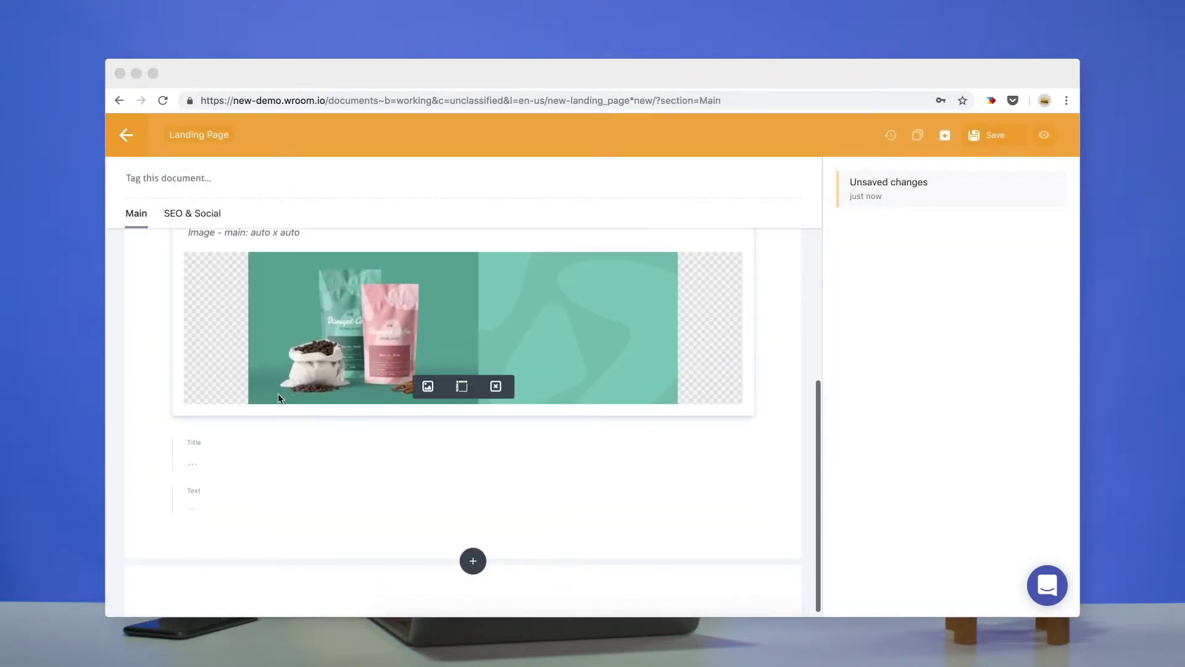
left_click(202, 459)
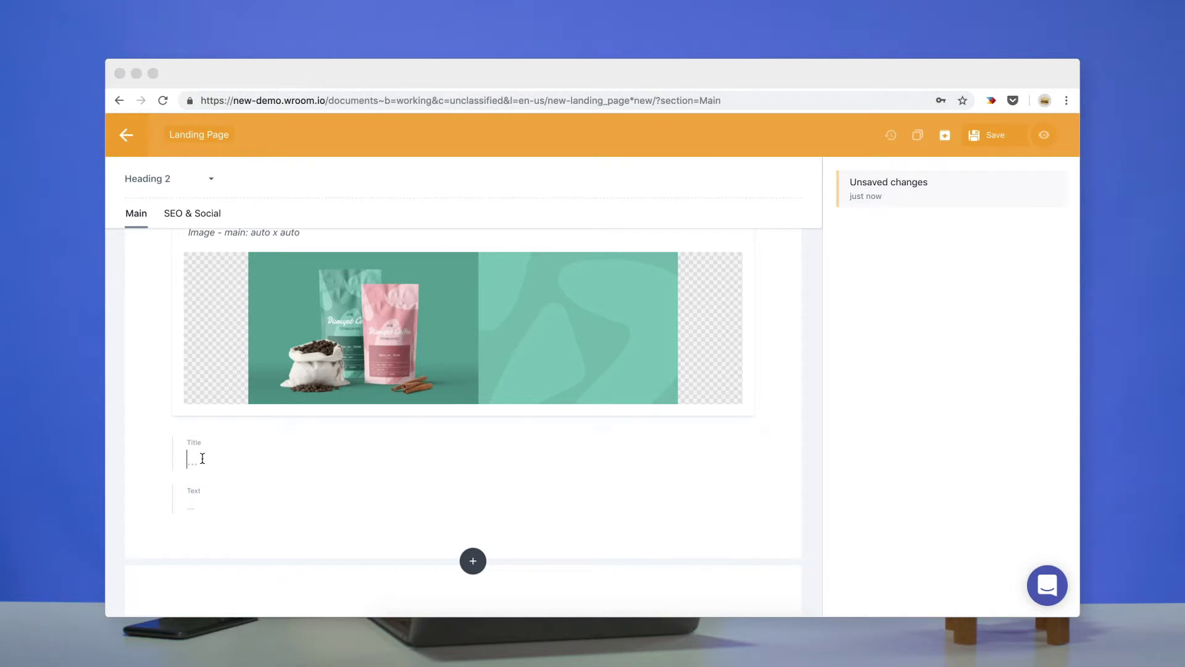
type("Themost relevant coffee ever")
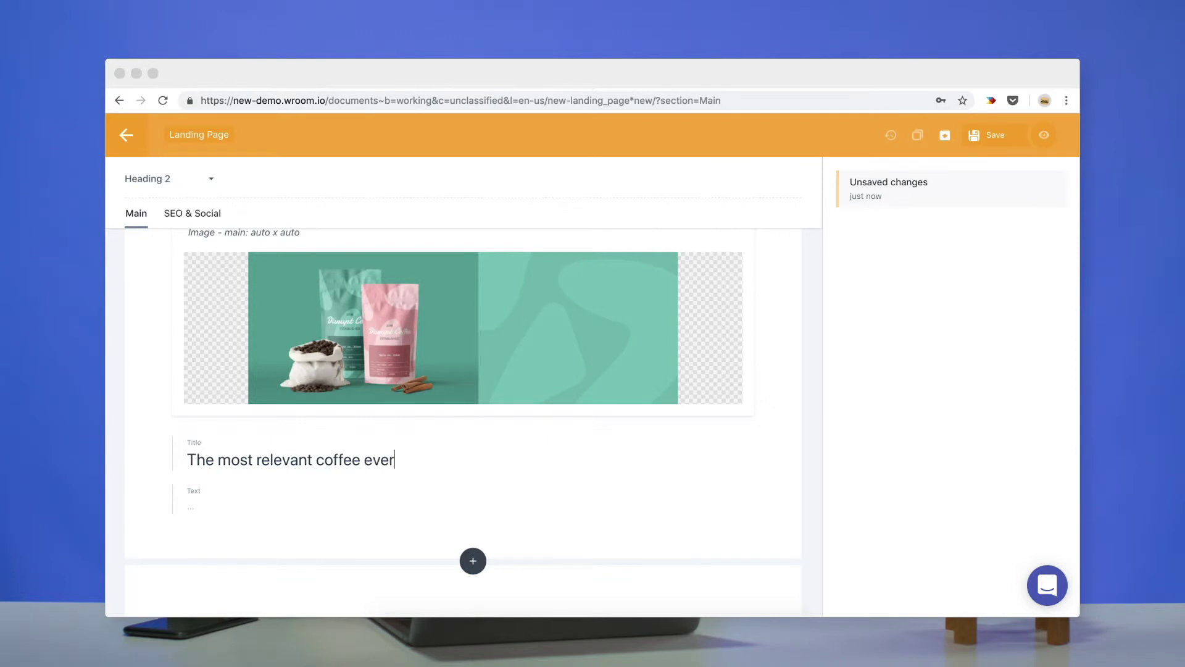
key("Tab")
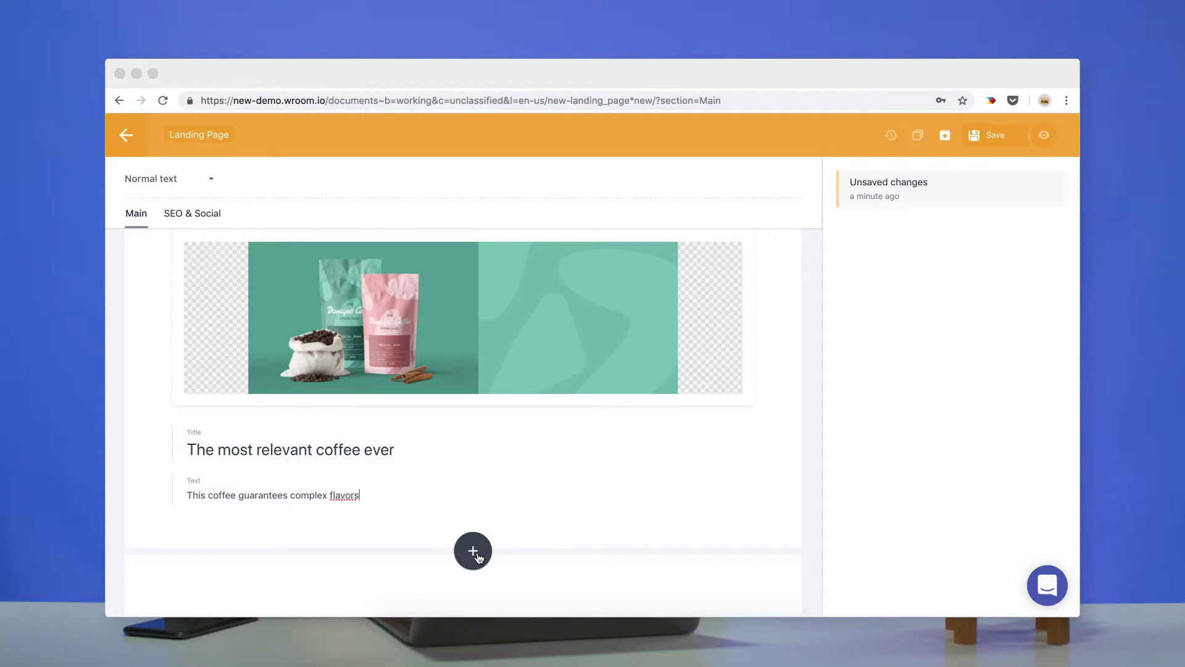
Step: Add a Product + quote slice using the pink and green shapes quote image
left_click(473, 551)
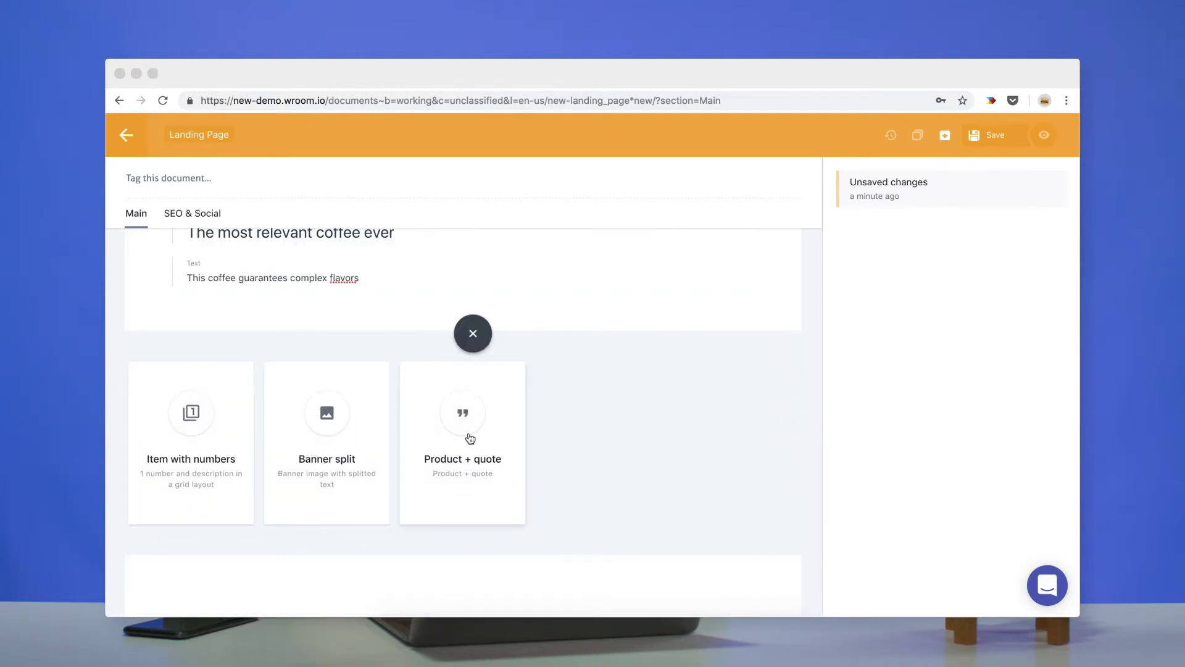
left_click(468, 438)
left_click(465, 443)
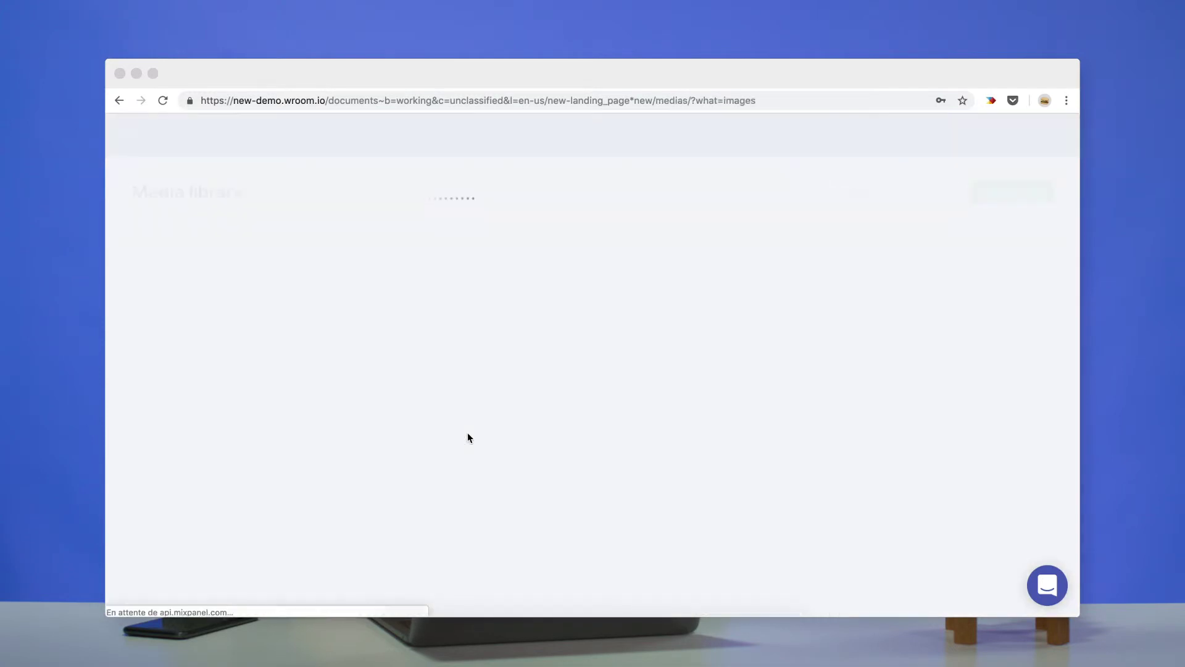
scroll(359, 455, "down", 3)
scroll(358, 453, "down", 3)
scroll(359, 453, "down", 3)
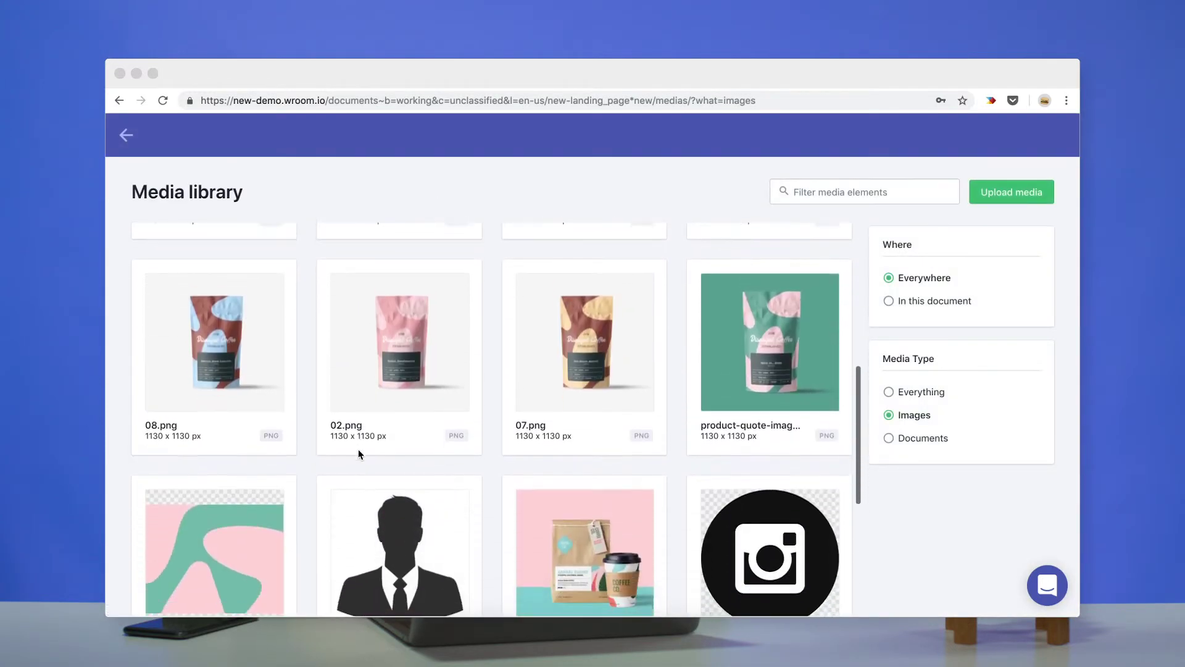
left_click(214, 559)
scroll(370, 500, "down", 5)
Step: Use the pink coffee bag image; enter quote 'Our latest flavor' by Steve Jobs and 'Great aroma'
left_click(415, 539)
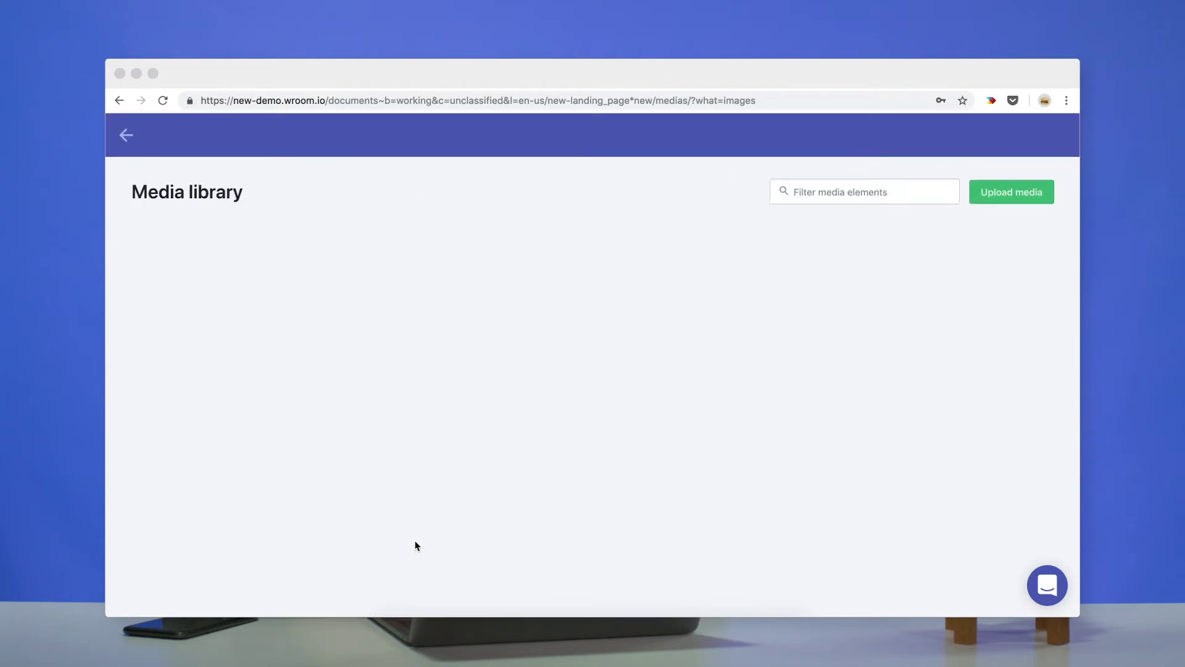
scroll(463, 456, "down", 3)
scroll(398, 445, "down", 3)
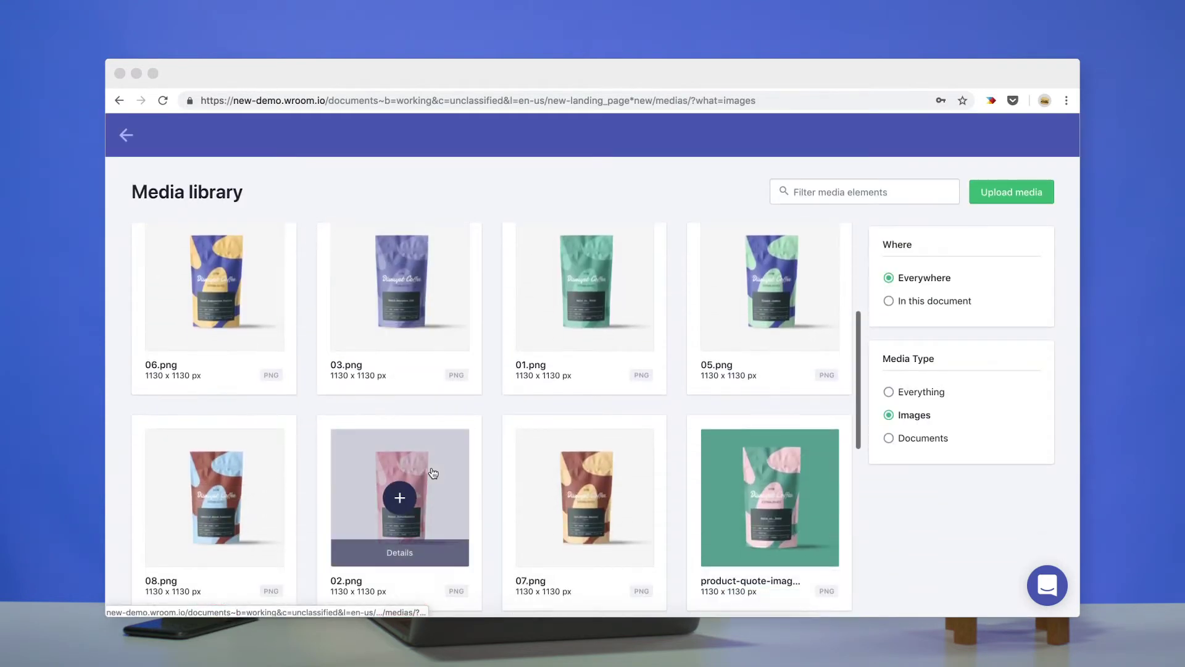
left_click(398, 500)
left_click(207, 378)
type("Steve Job")
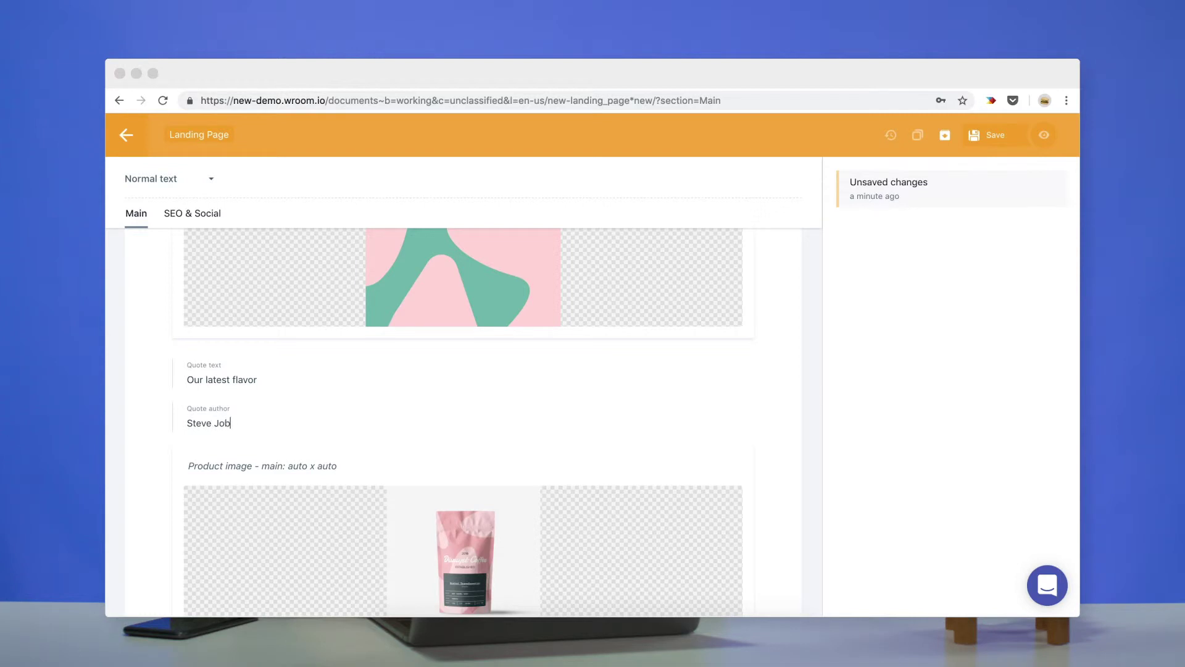
type("s")
key("Tab")
type("Great aroma")
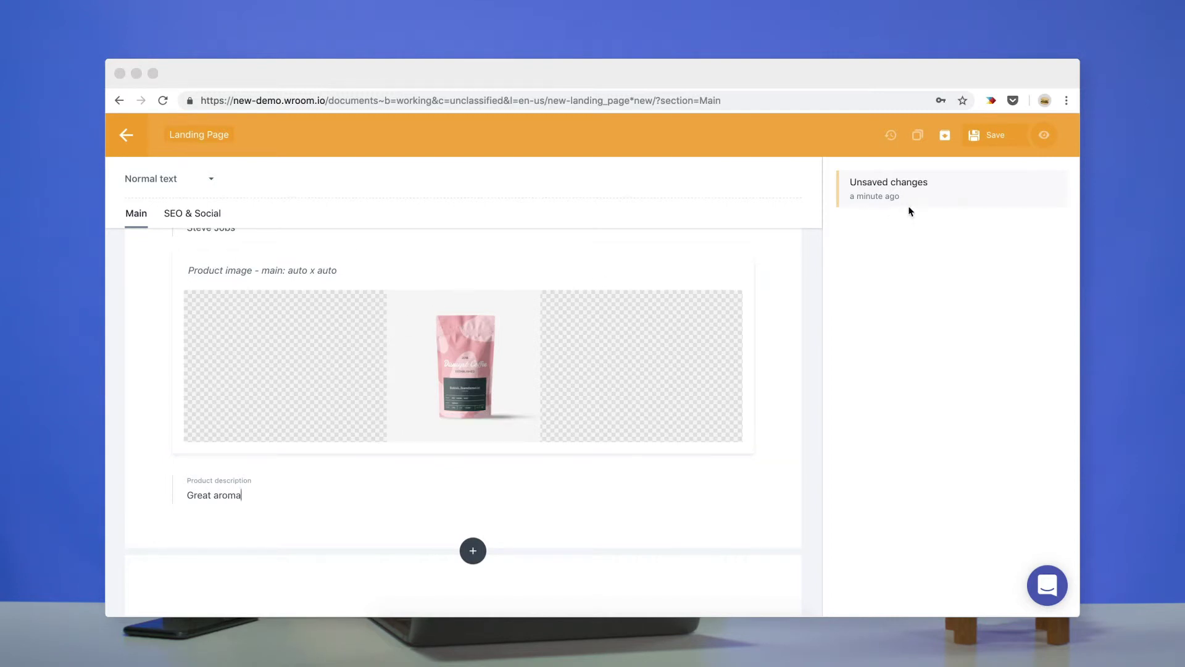
Step: Save the landing page draft and preview it on the localhost site
left_click(995, 138)
left_click(1046, 136)
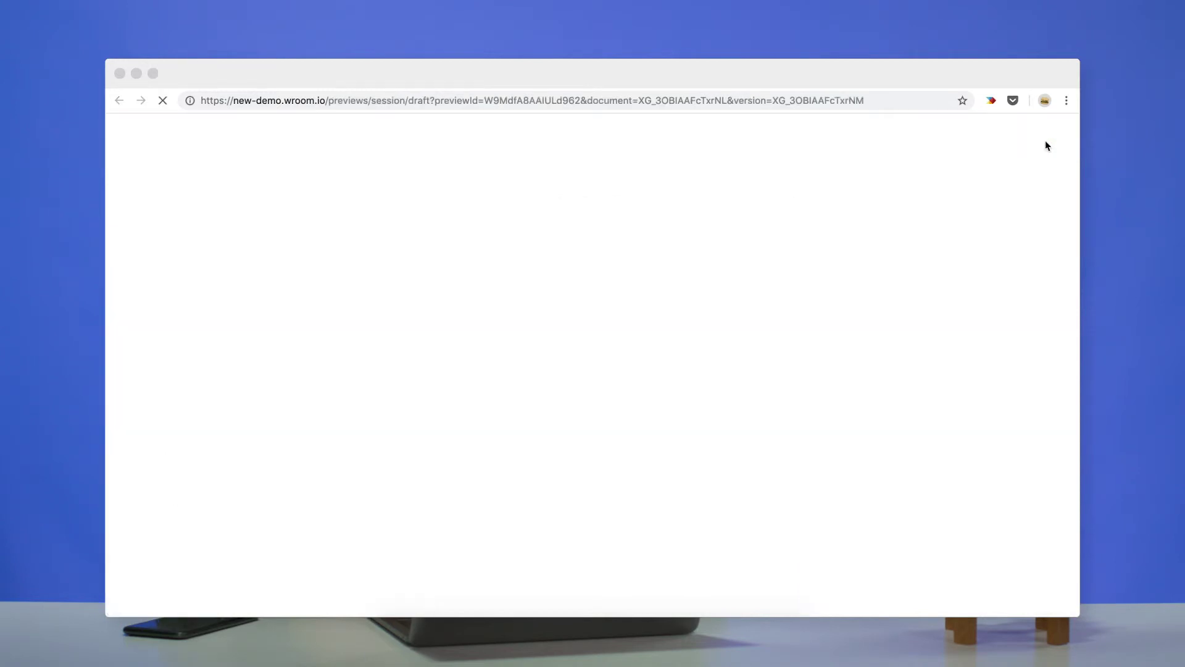
scroll(521, 425, "down", 5)
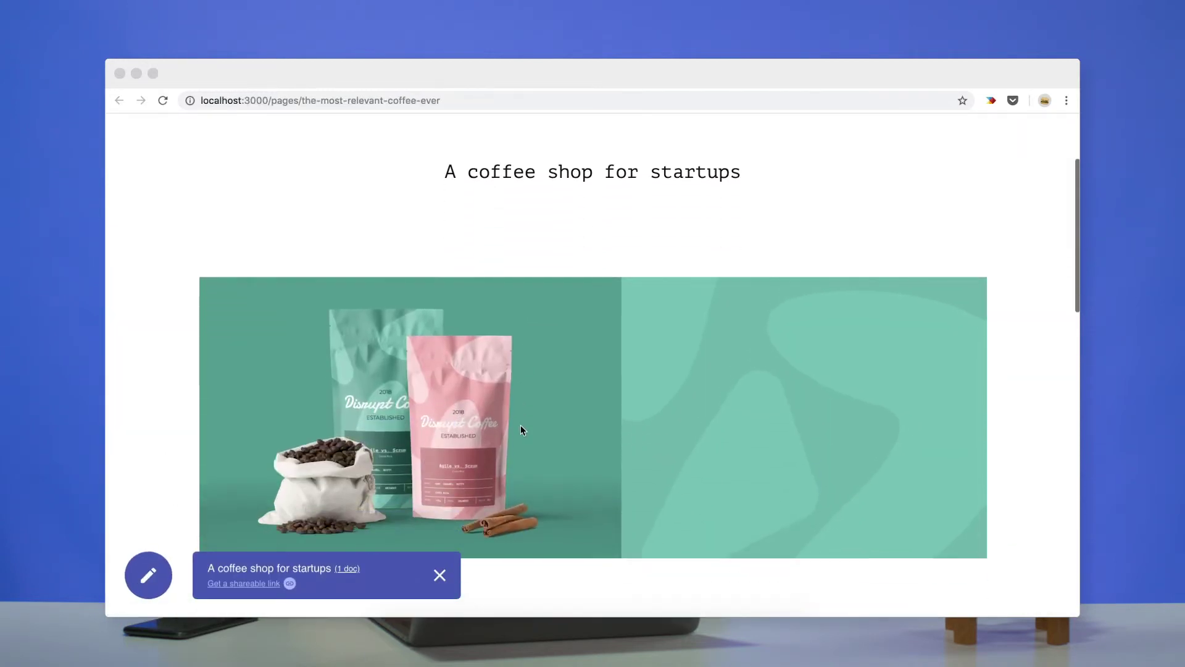
scroll(521, 425, "down", 5)
scroll(520, 425, "down", 4)
scroll(520, 425, "down", 4)
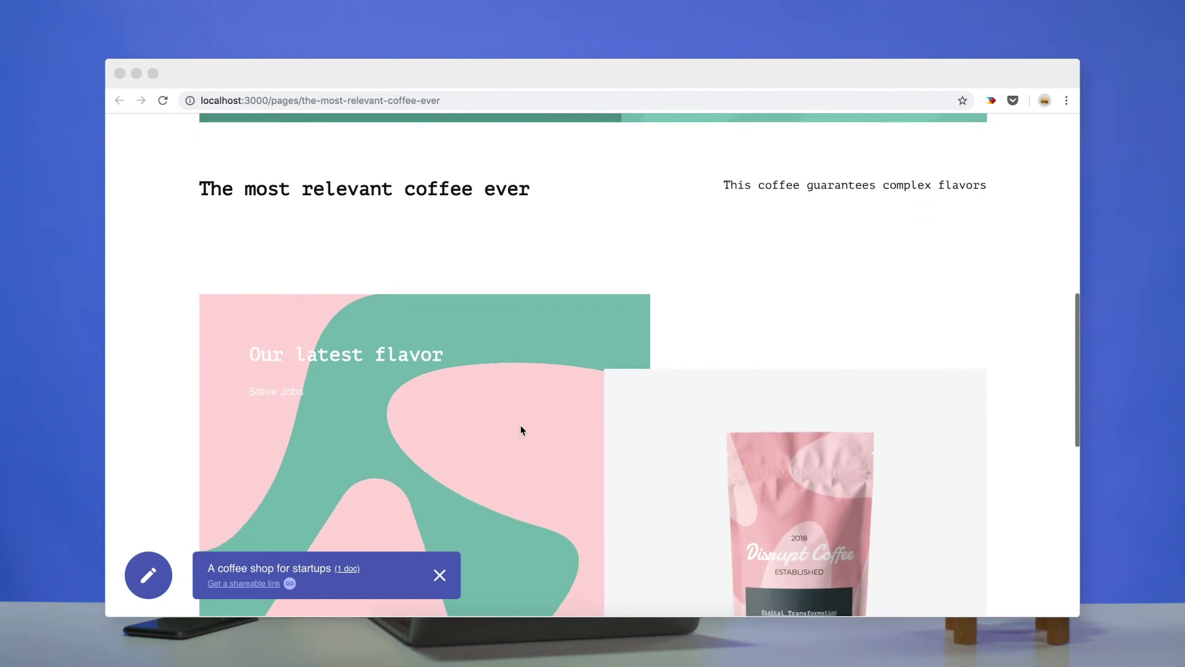
scroll(520, 425, "down", 5)
scroll(521, 426, "down", 4)
scroll(521, 425, "down", 2)
scroll(520, 425, "down", 4)
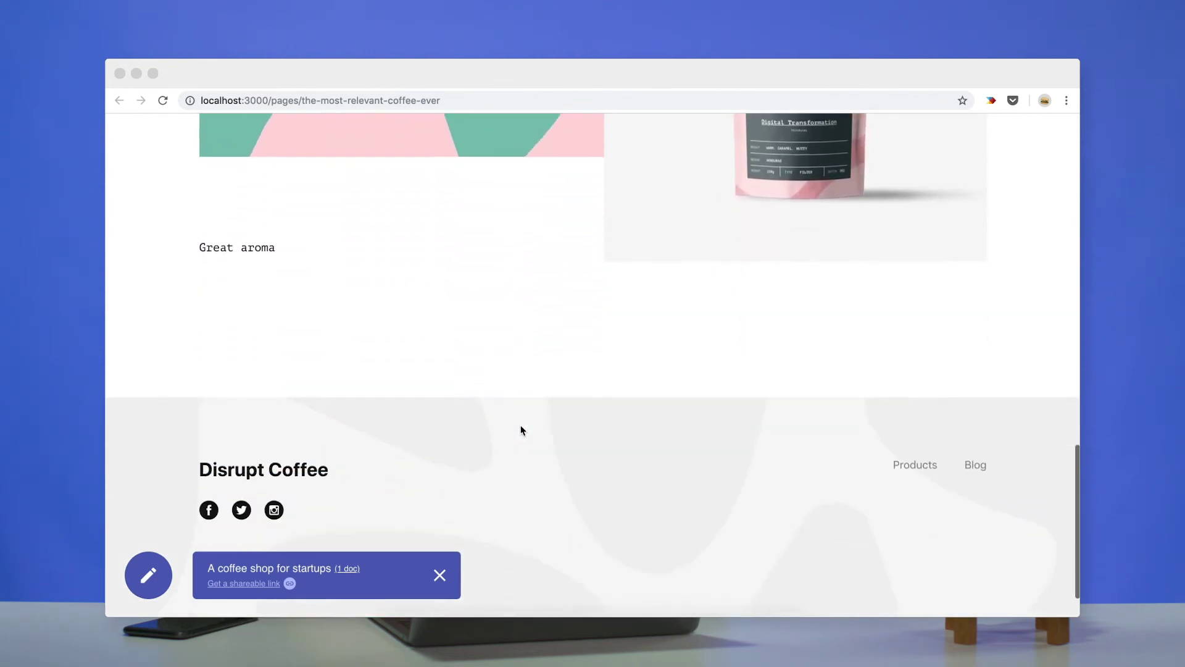
scroll(521, 425, "down", 2)
scroll(521, 425, "up", 3)
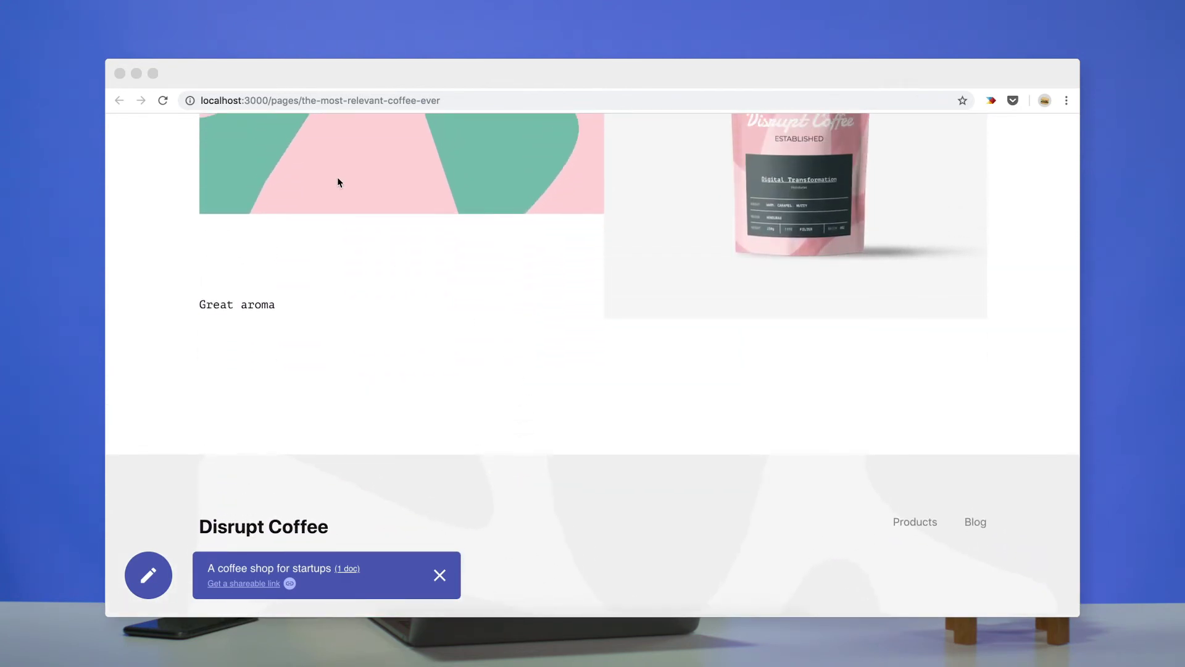
Step: Back in the editor, add an Item with numbers slice titled 'How it works'
key("ctrl+Tab")
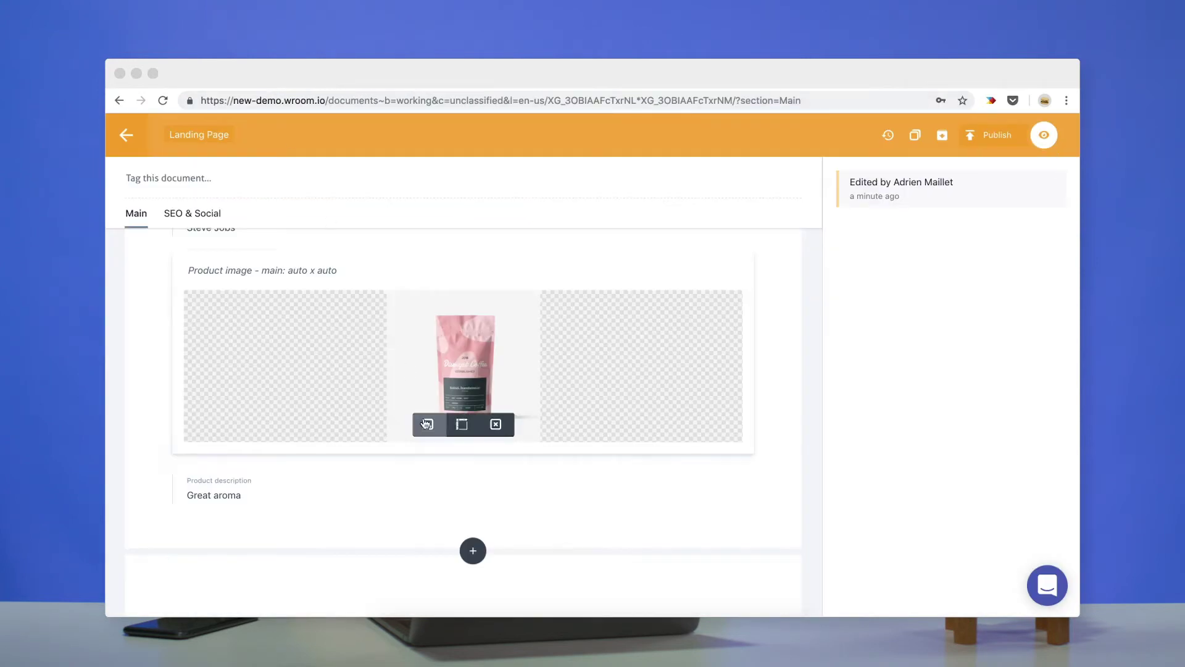
left_click(472, 551)
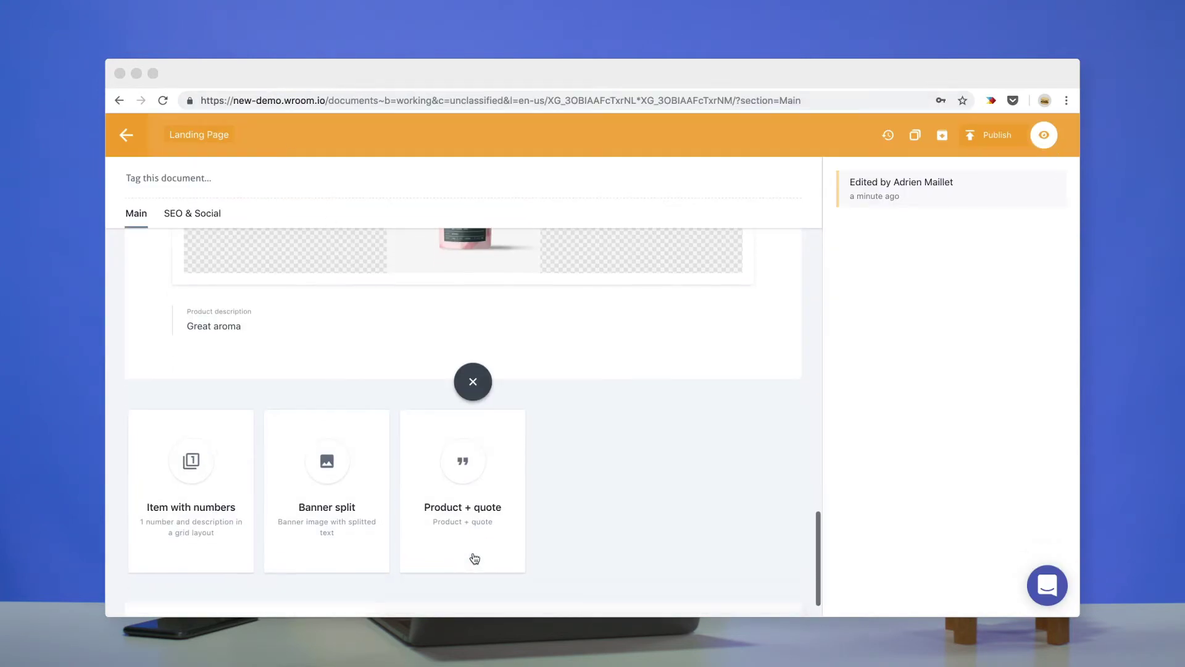
left_click(226, 463)
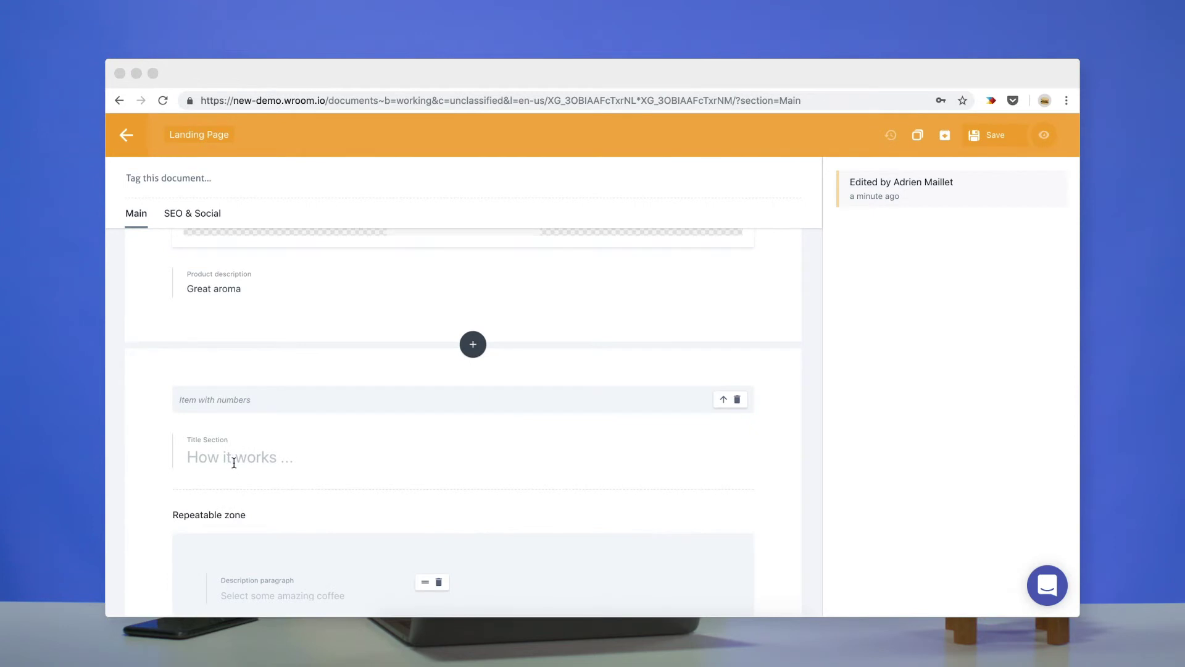
left_click(247, 462)
type("How it works")
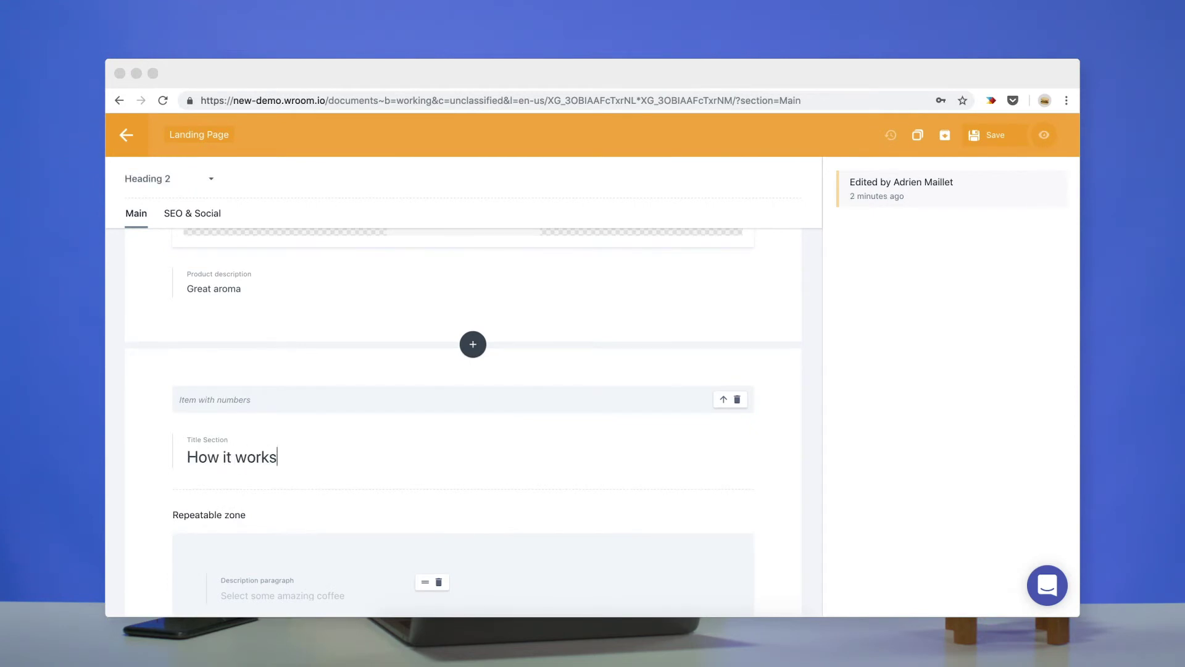
scroll(371, 463, "down", 2)
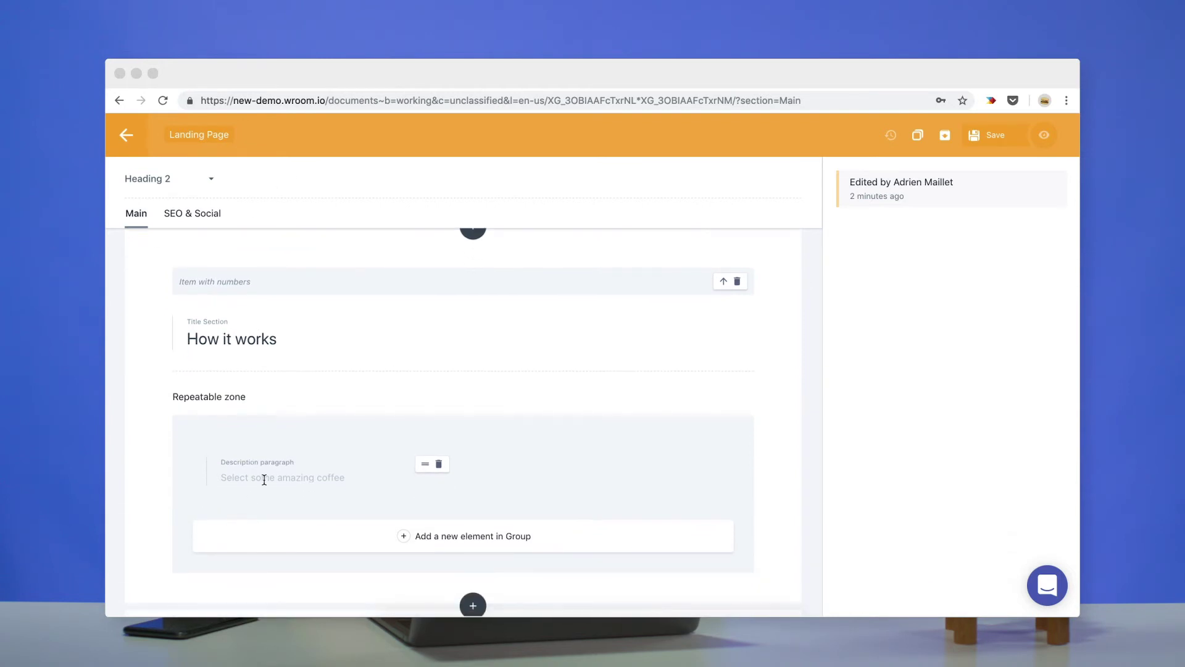
Step: Add three items: 'Find your favorite coffee', 'Fast delivery', 'Place your order'
left_click(264, 479)
type("Find your favorite coffee")
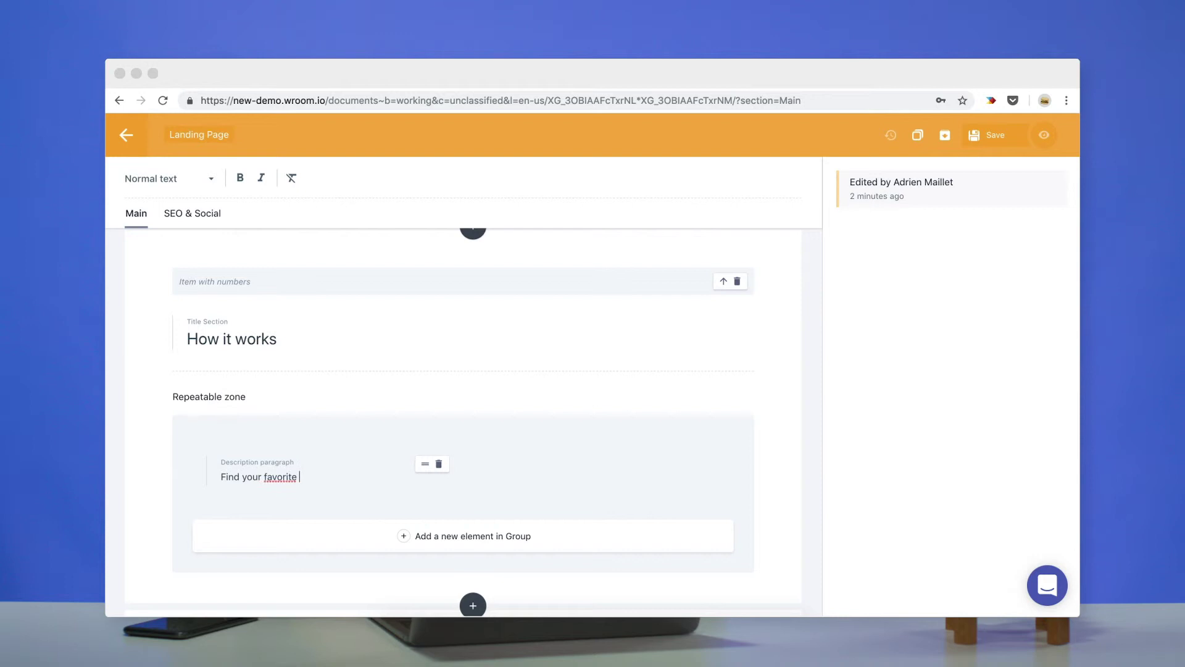
left_click(430, 547)
left_click(535, 478)
type("Fast delivery")
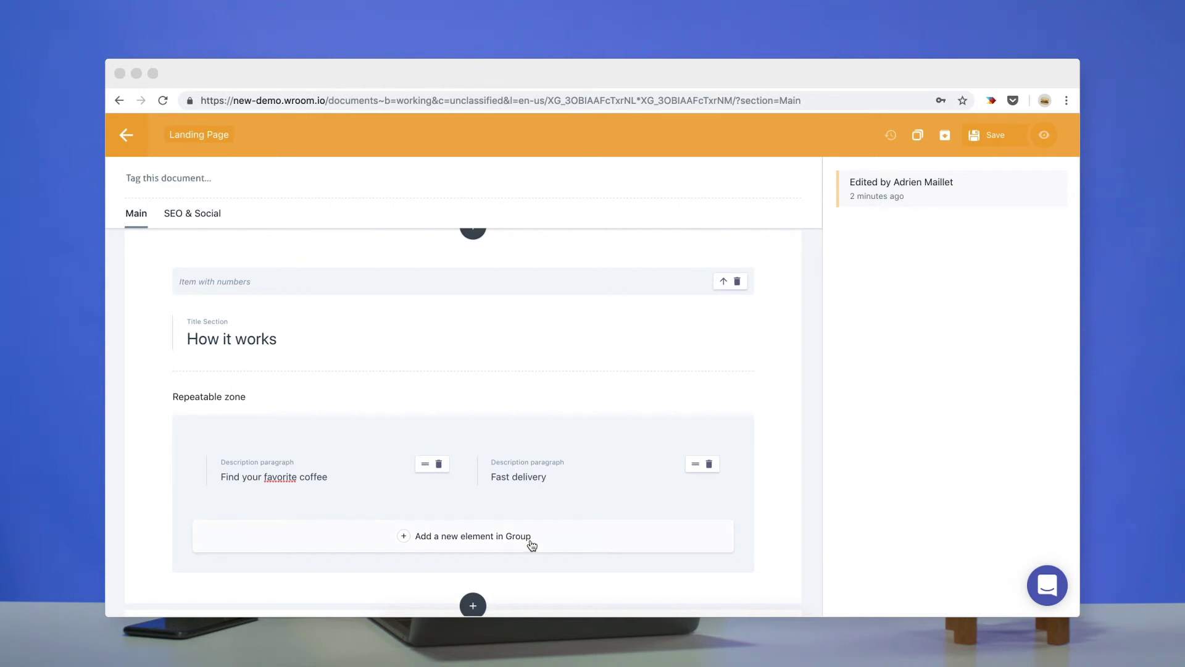
left_click(532, 536)
left_click(282, 558)
type("Place your order")
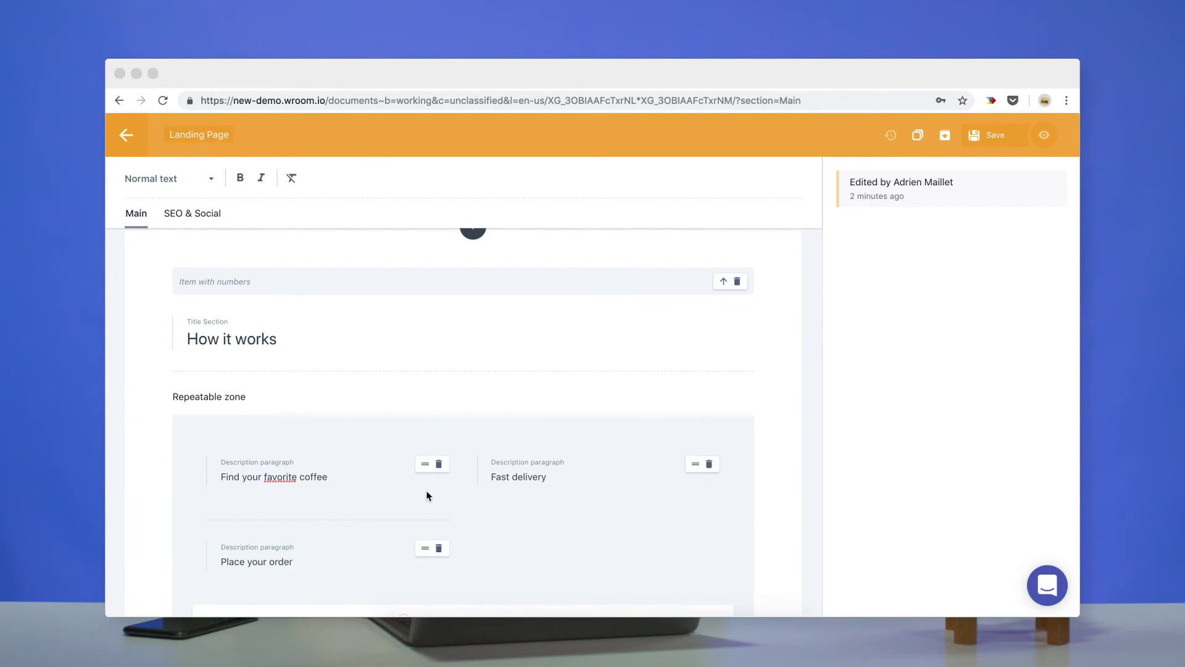
scroll(426, 495, "down", 2)
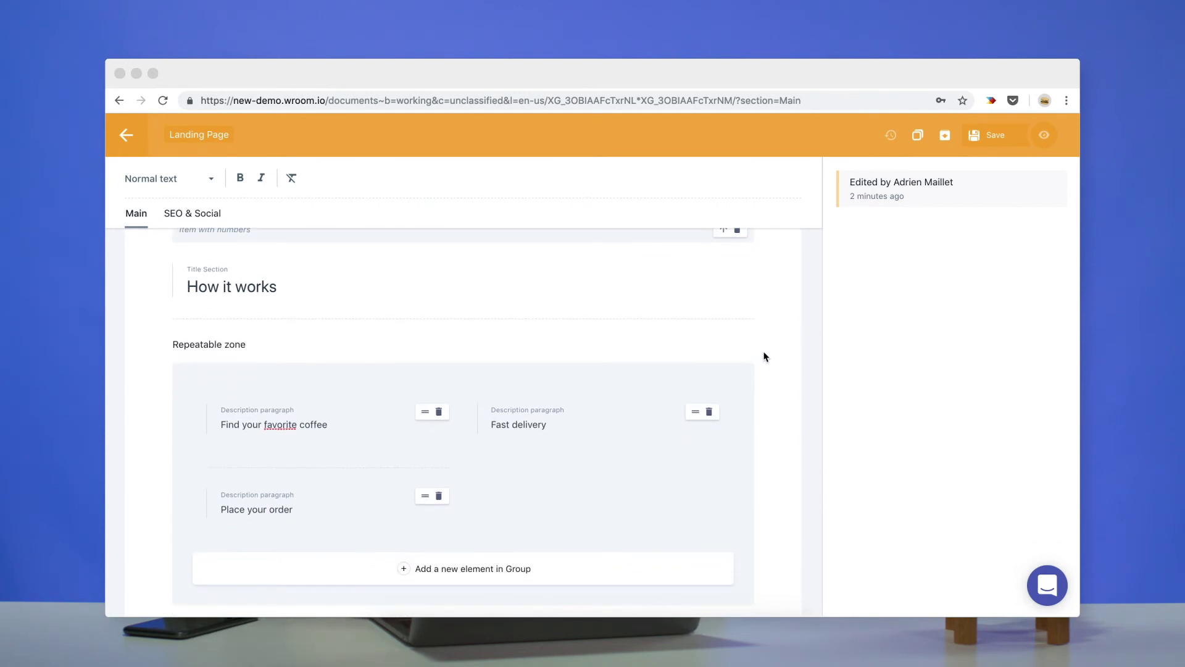
scroll(764, 357, "up", 1)
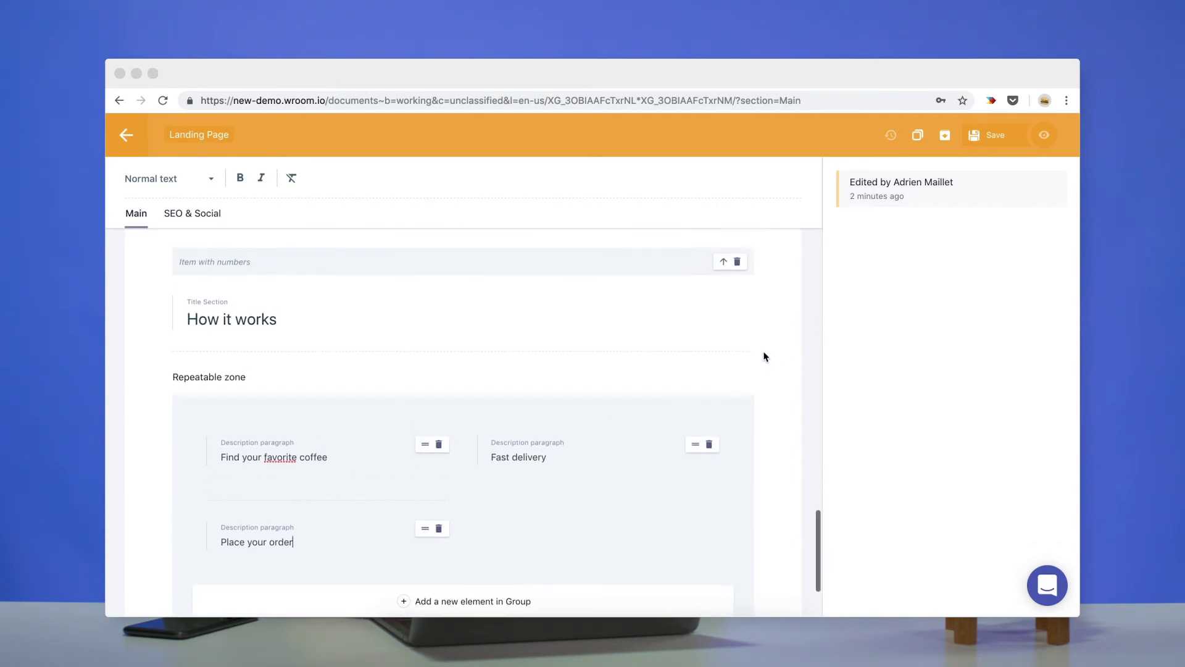
Step: Move the How it works slice up above the product quote section
left_click(725, 264)
scroll(732, 269, "down", 5)
scroll(731, 269, "up", 2)
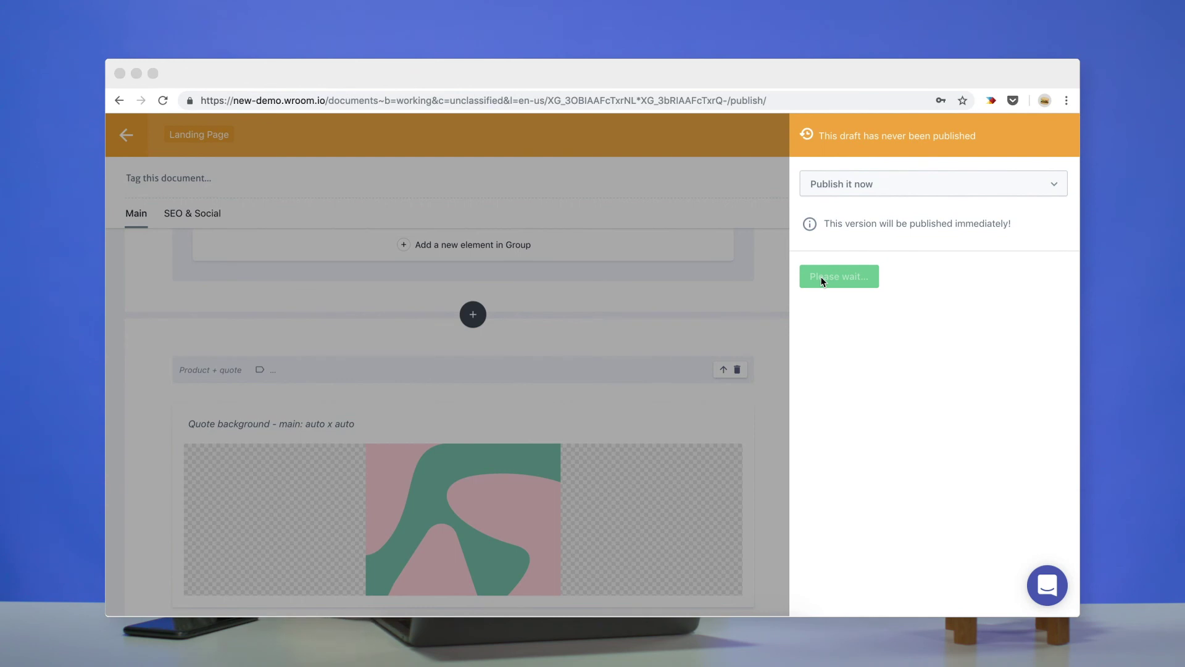
Step: Publish the landing page immediately and view it on the live site
left_click(823, 278)
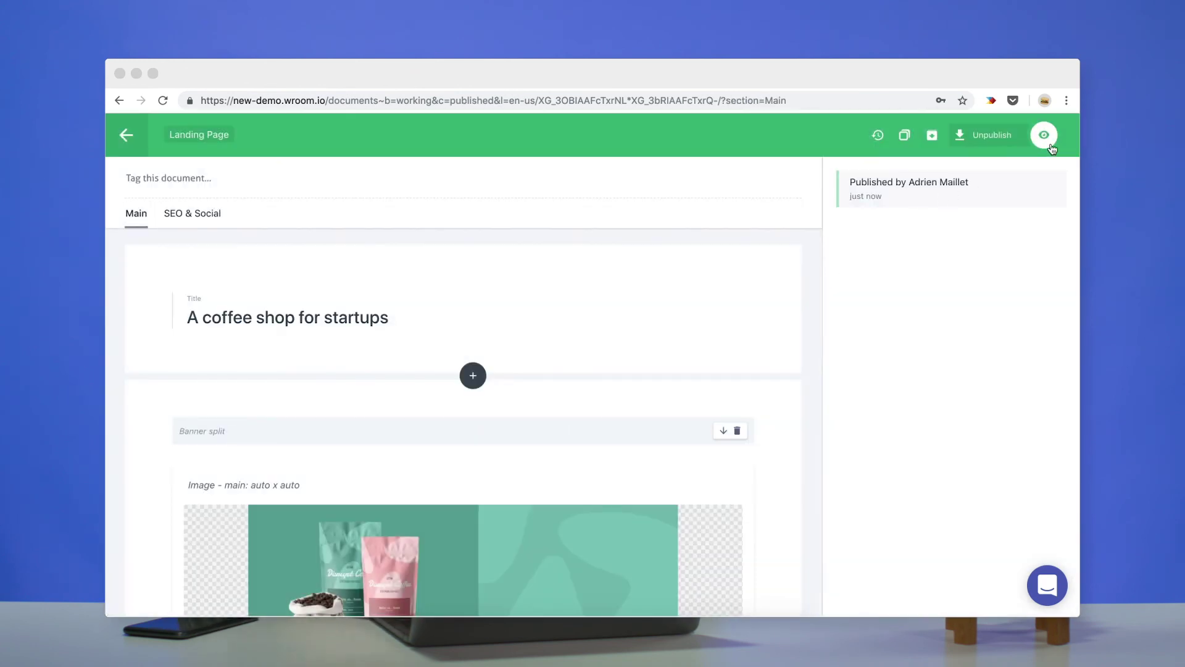
left_click(1044, 136)
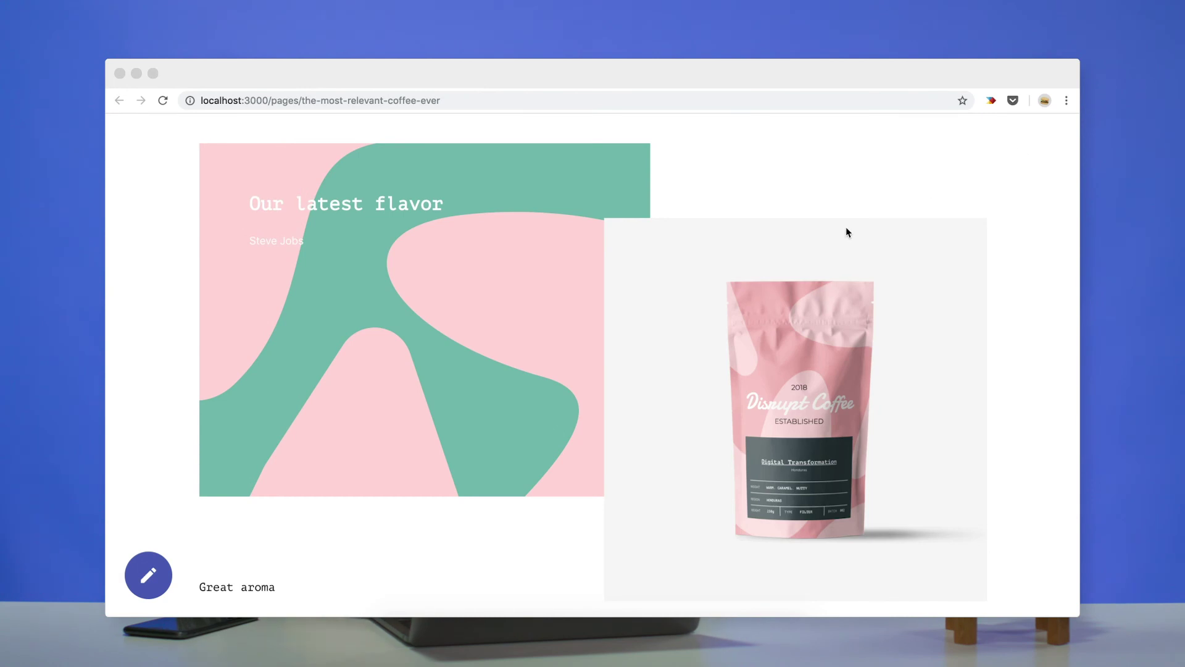
scroll(844, 228, "down", 6)
scroll(843, 229, "up", 10)
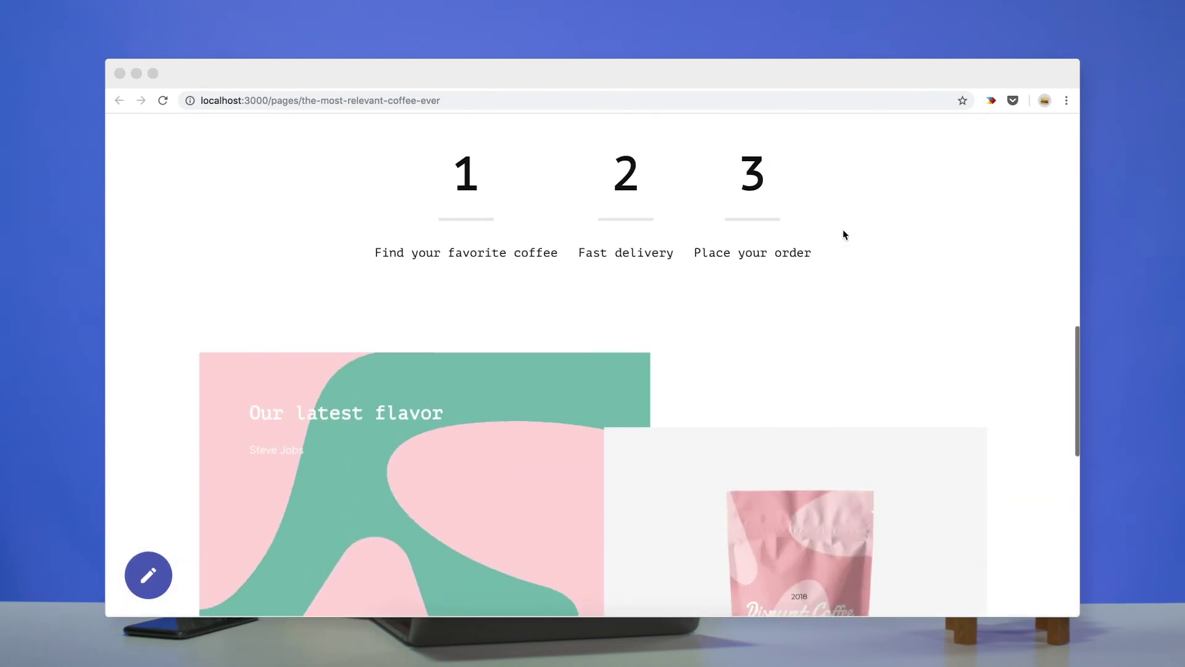